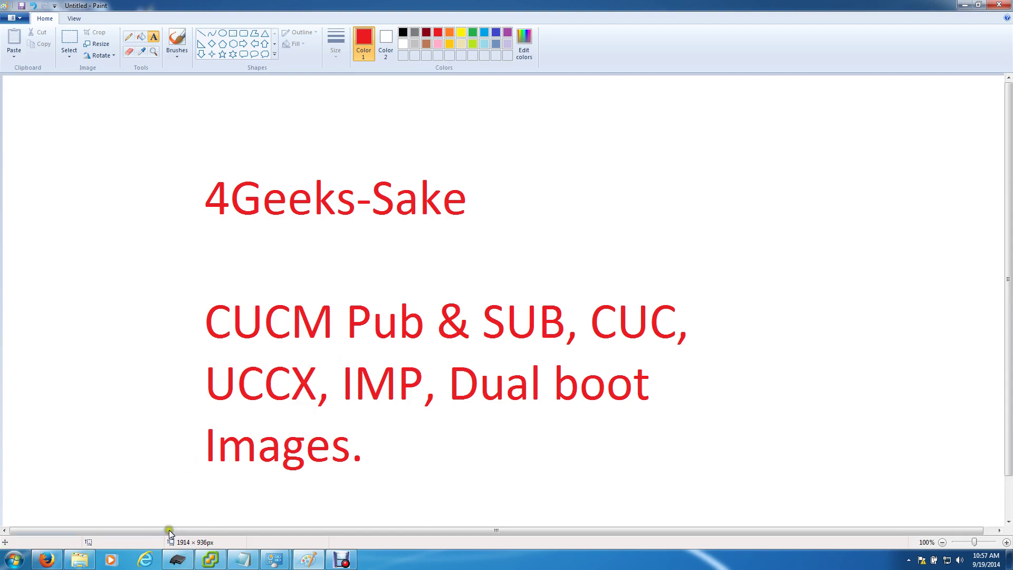
# Show the PUB_ESXi-9.1.1 switch-version console, then the Version Settings page (active 9.1.1, inactive 8.6.2).
pyautogui.click(208, 561)
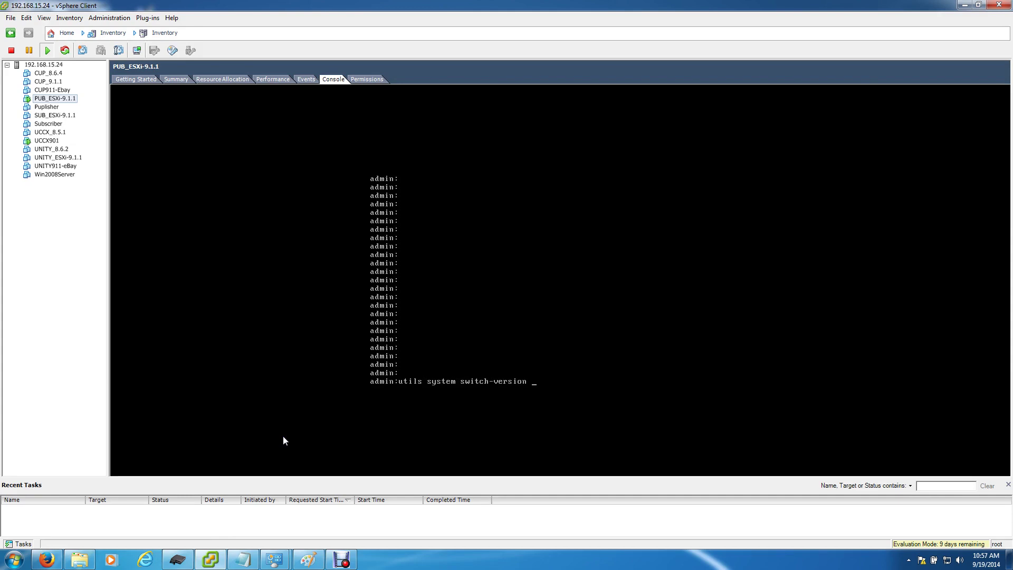
pyautogui.click(250, 451)
pyautogui.click(46, 560)
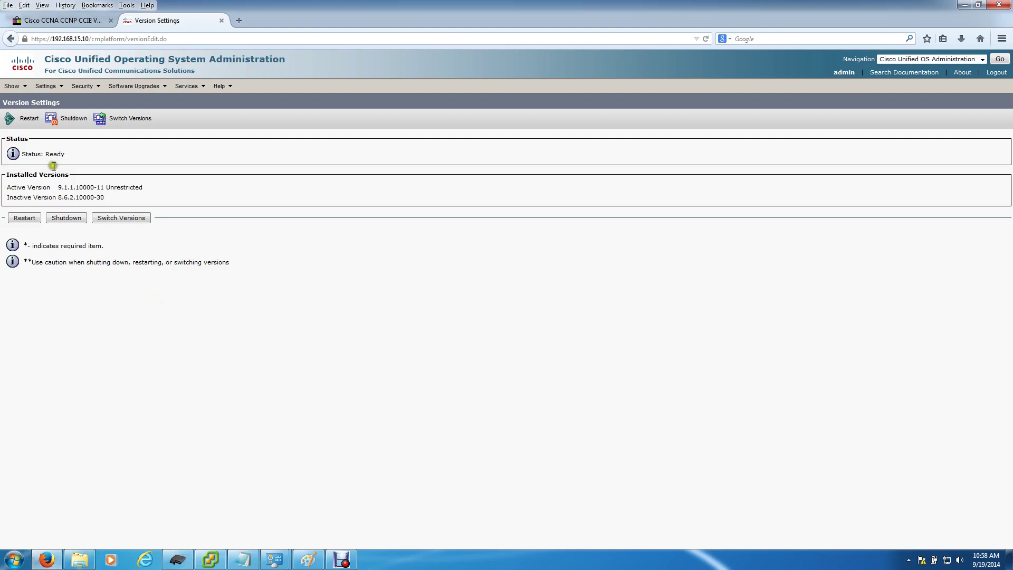
pyautogui.click(46, 85)
pyautogui.click(46, 87)
pyautogui.click(69, 212)
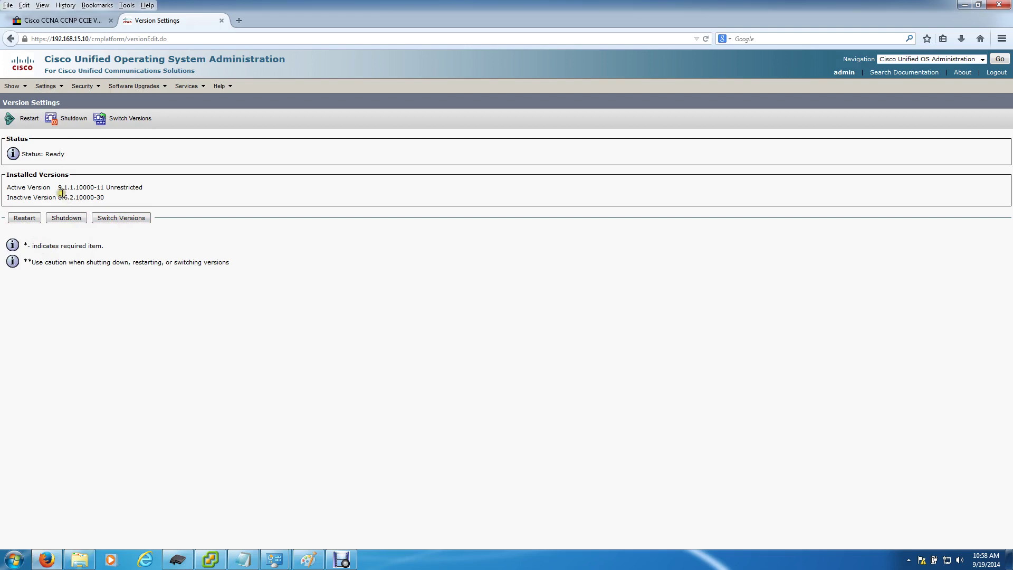